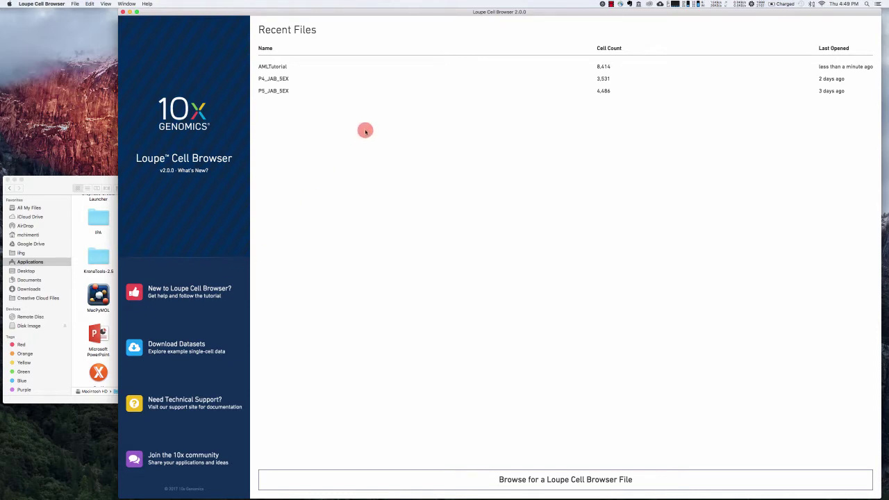
Step: Select AMLTutorial in Recent Files, switch to Finder and back to Loupe Cell Browser
left_click(279, 67)
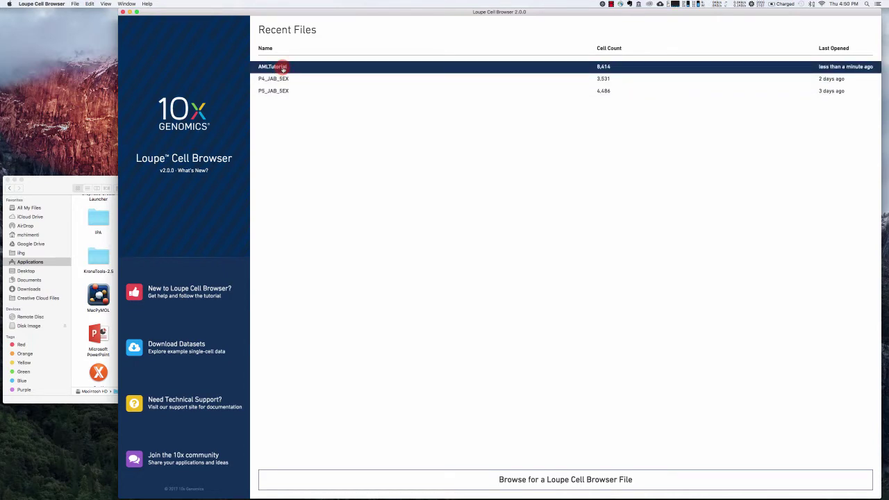
left_click(34, 183)
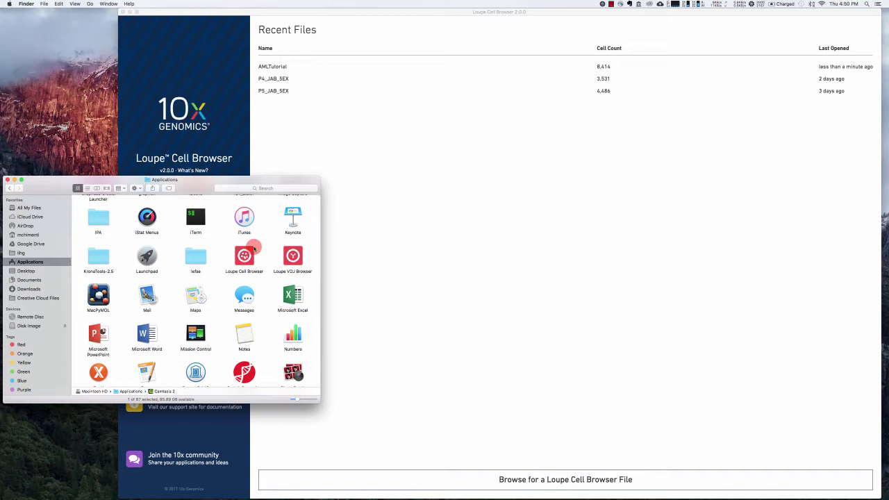
left_click(371, 164)
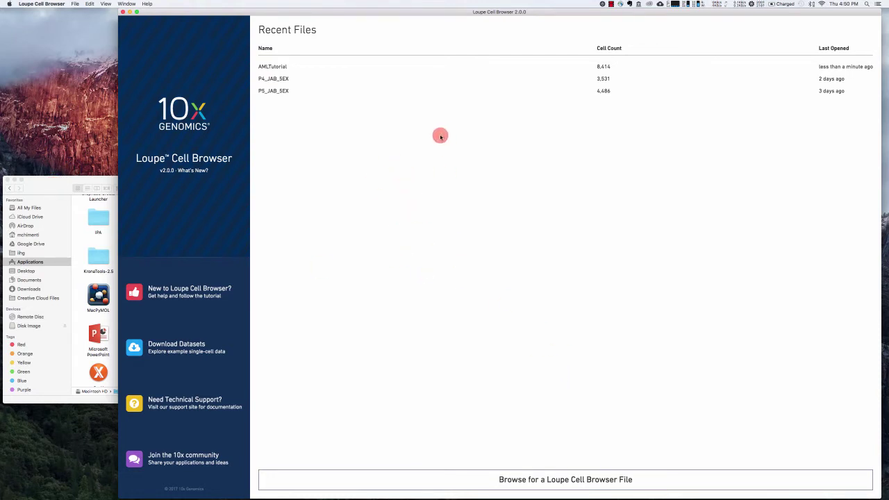
Step: Try other recent files such as P5_JAB_SEX, then reselect AMLTutorial
left_click(288, 66)
left_click(288, 91)
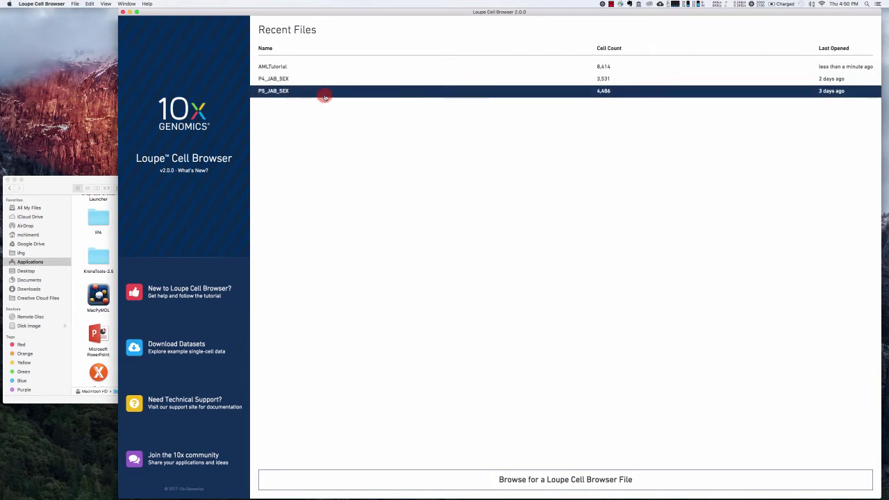
left_click(313, 78)
left_click(310, 67)
left_click(308, 91)
left_click(303, 67)
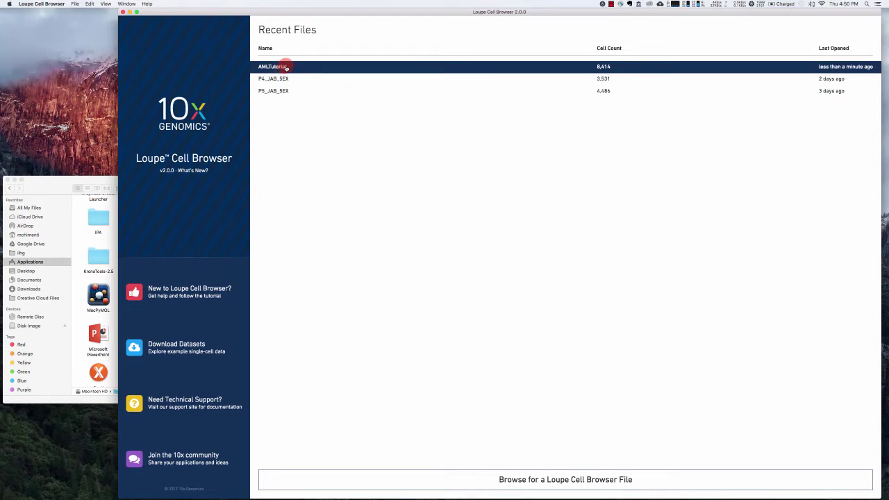
Step: Open AMLTutorial, zoom out, and centre the t-SNE clusters in the plot
double_click(285, 67)
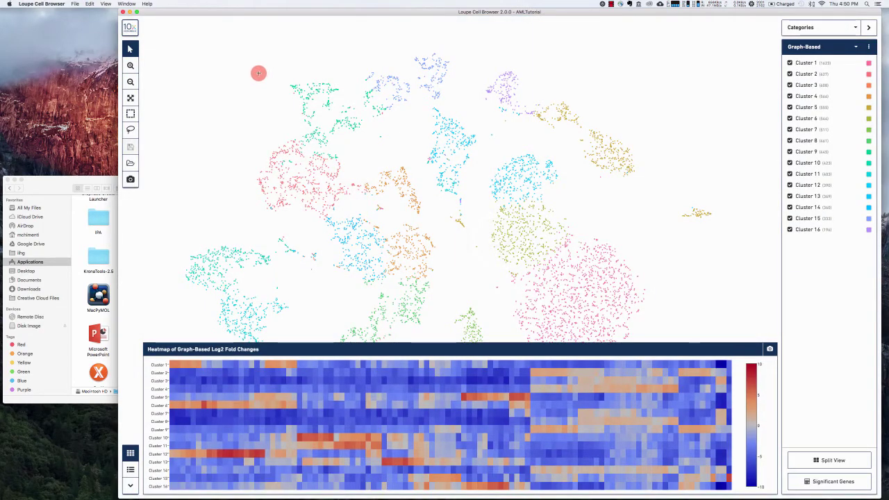
left_click(130, 82)
left_click_drag(338, 187, 317, 136)
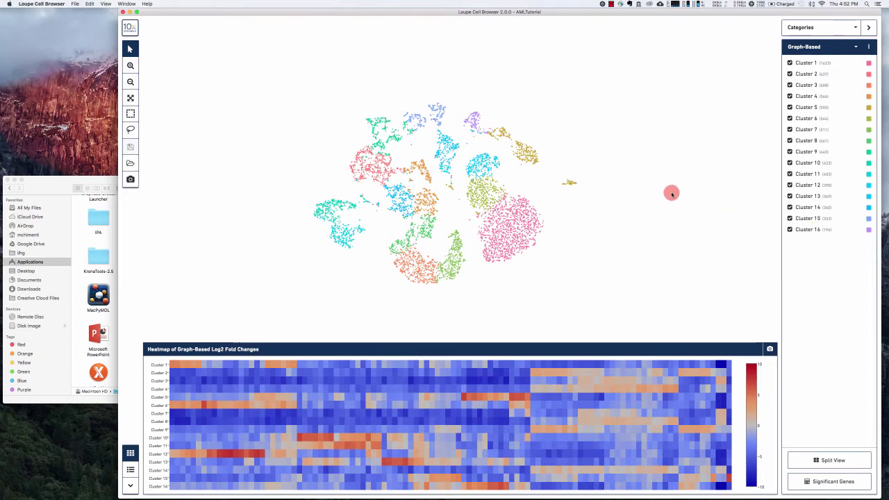
Step: Toggle Cluster 1 and Cluster 2 off and back on, leaving all 16 clusters visible
left_click(790, 64)
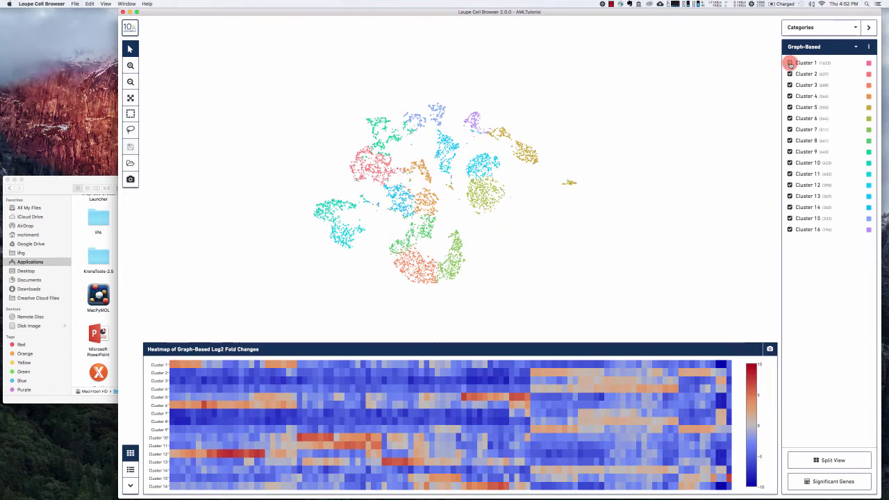
left_click(790, 63)
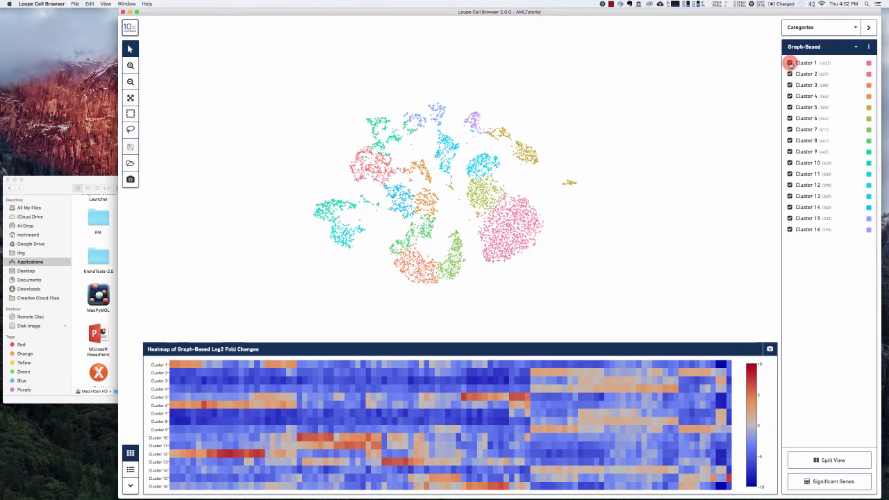
left_click(790, 64)
left_click(790, 63)
mouse_move(829, 67)
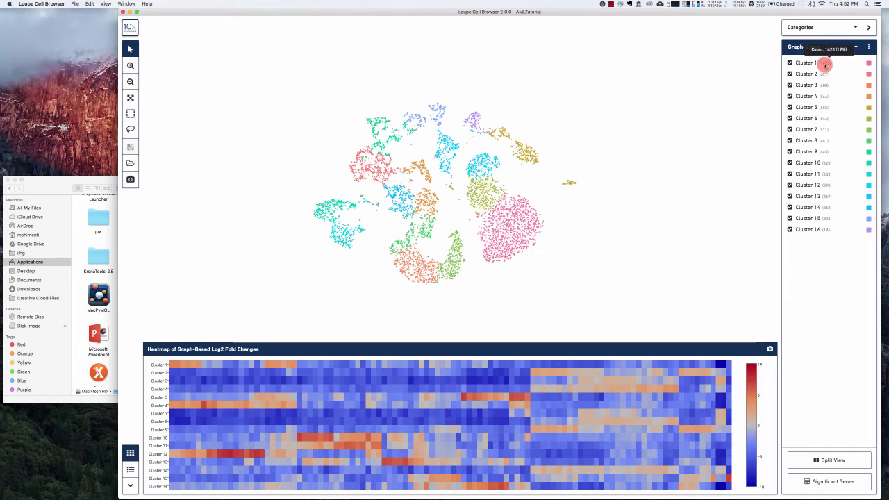
left_click(790, 74)
left_click(790, 75)
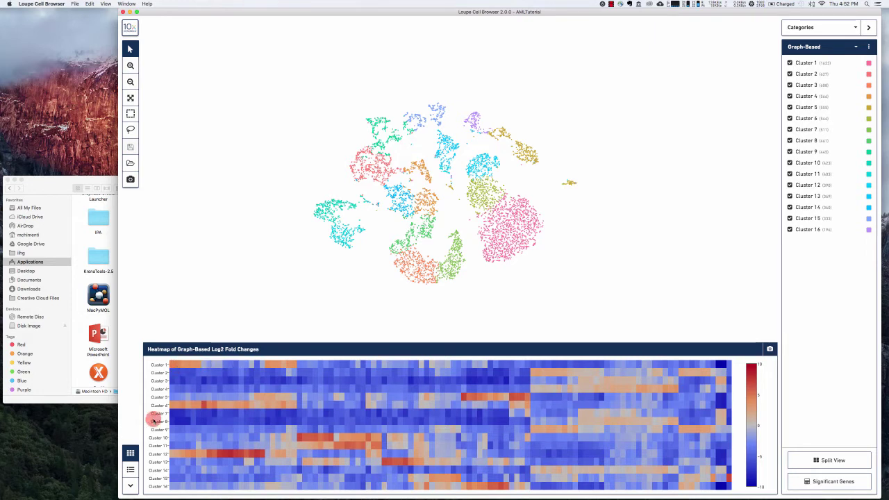
Step: Show the Up-Regulated Genes Per Cluster table and sort it by Cluster 2, then Cluster 1
left_click(130, 471)
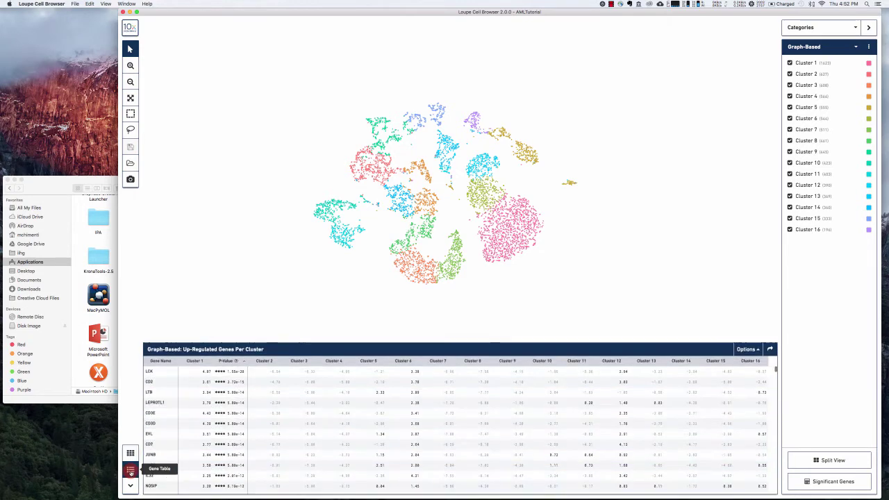
left_click(266, 361)
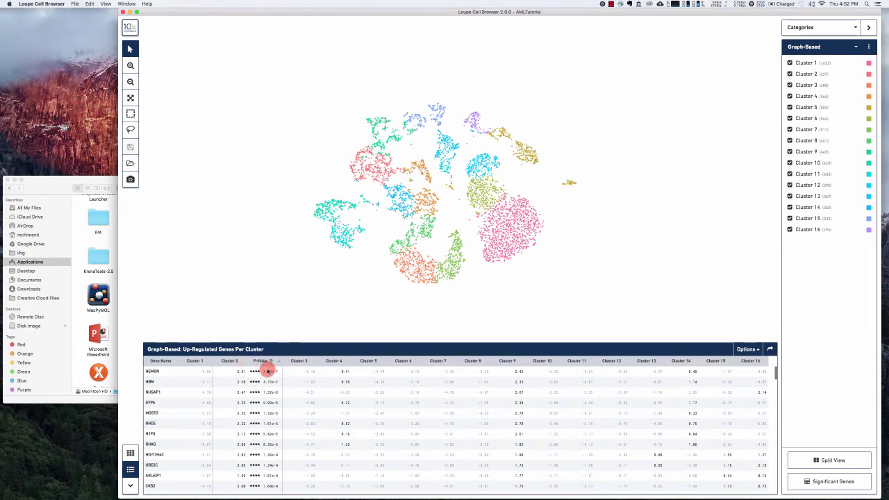
left_click(193, 361)
scroll(207, 376, "down", 5)
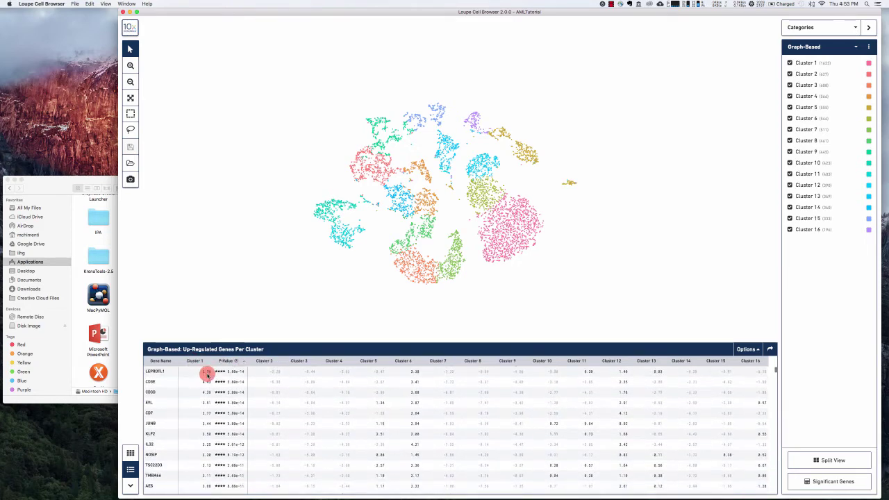
scroll(207, 375, "down", 5)
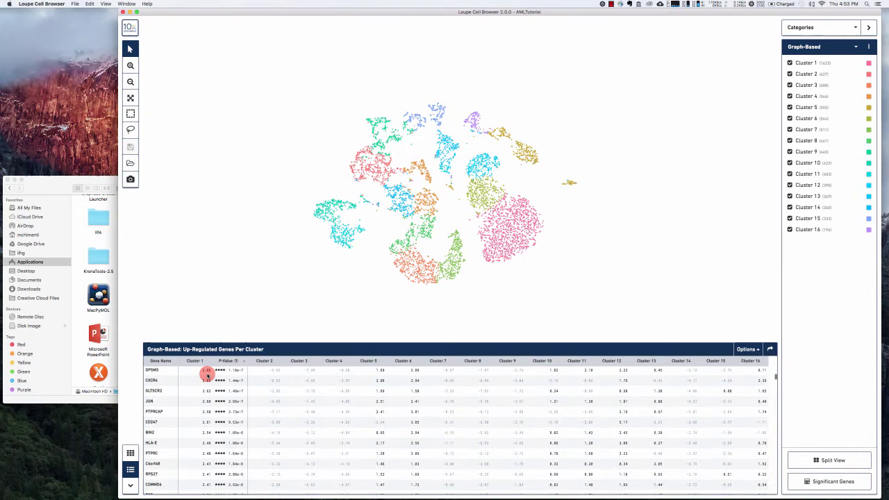
scroll(207, 375, "up", 10)
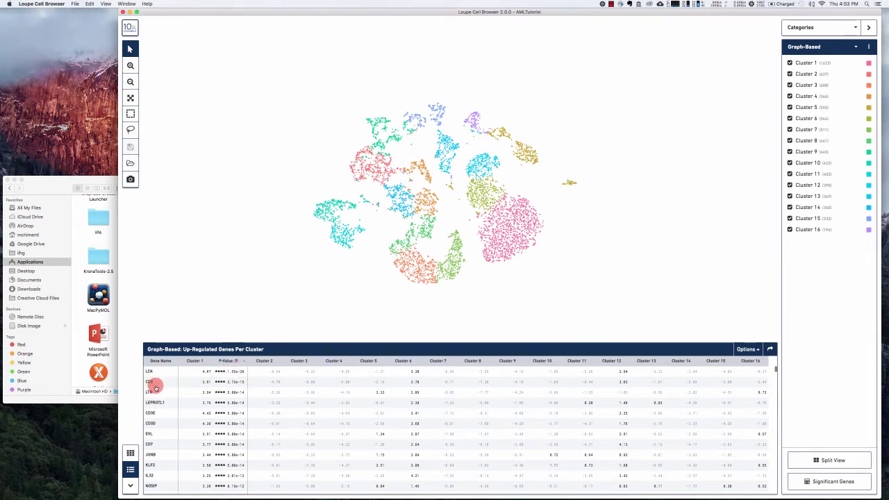
scroll(199, 379, "down", 5)
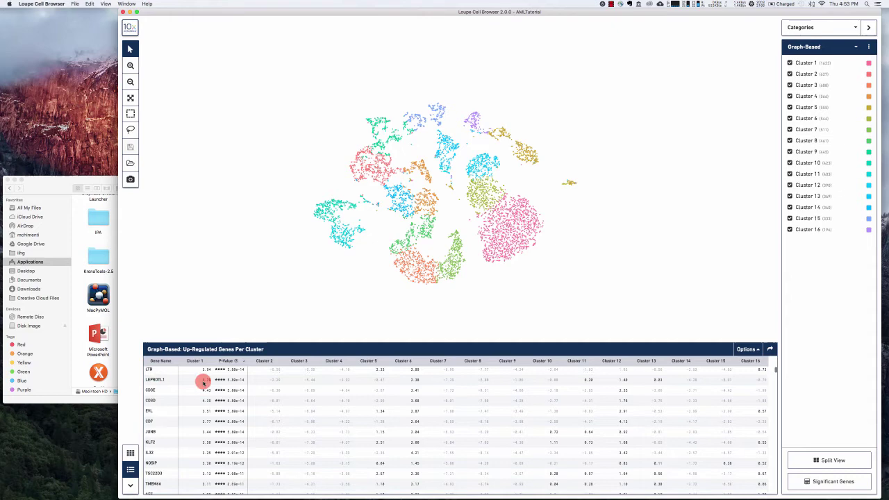
Step: Re-sort the gene table by Clusters 4, 5, 6, and finally Cluster 7
left_click(335, 360)
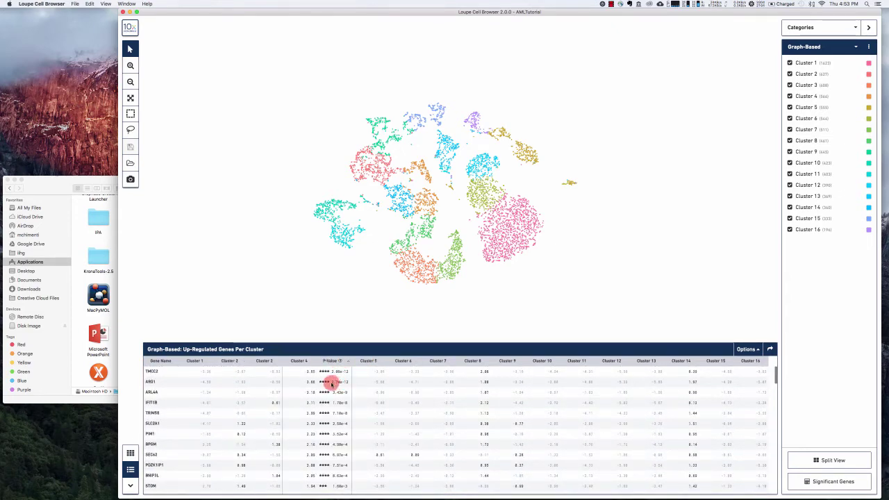
left_click(363, 361)
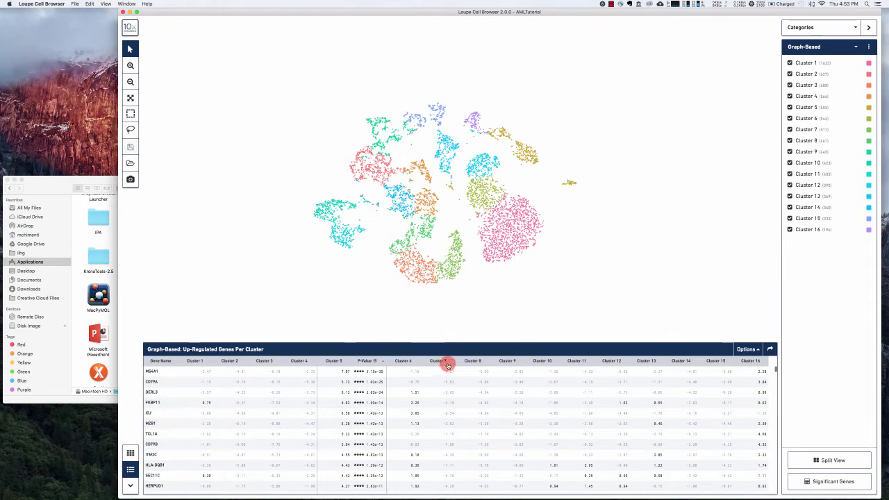
left_click(405, 361)
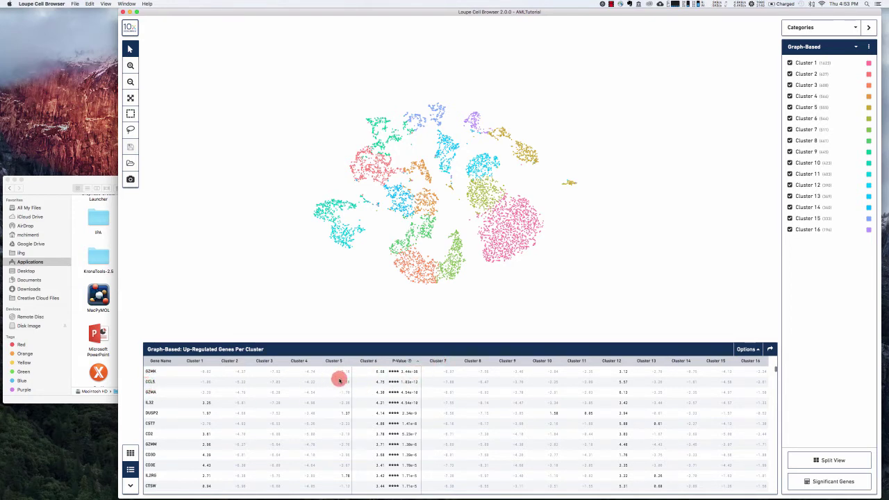
left_click(450, 360)
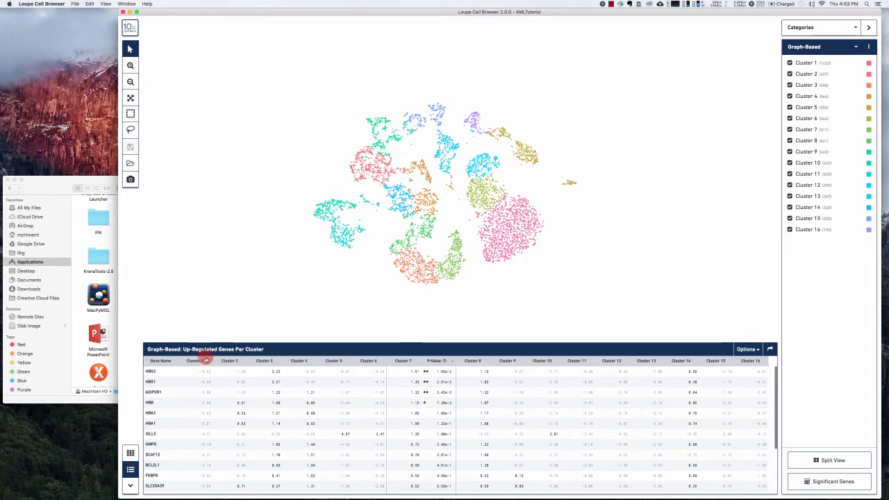
left_click(747, 349)
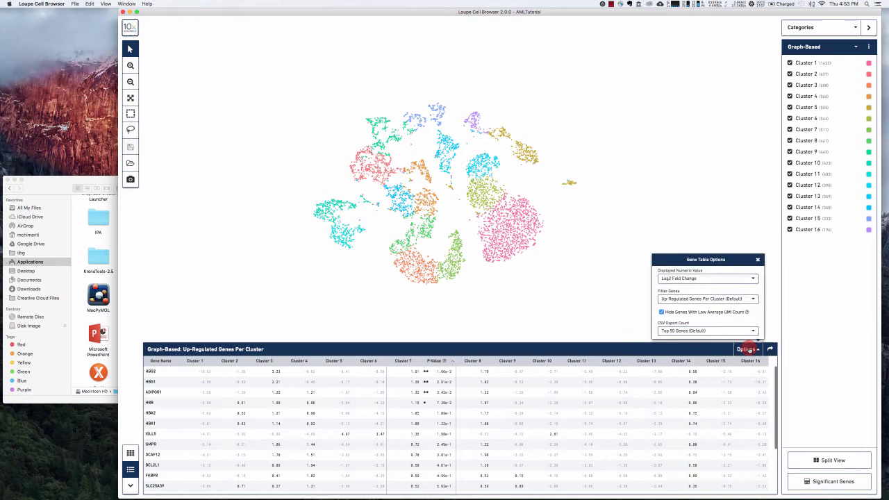
left_click(739, 279)
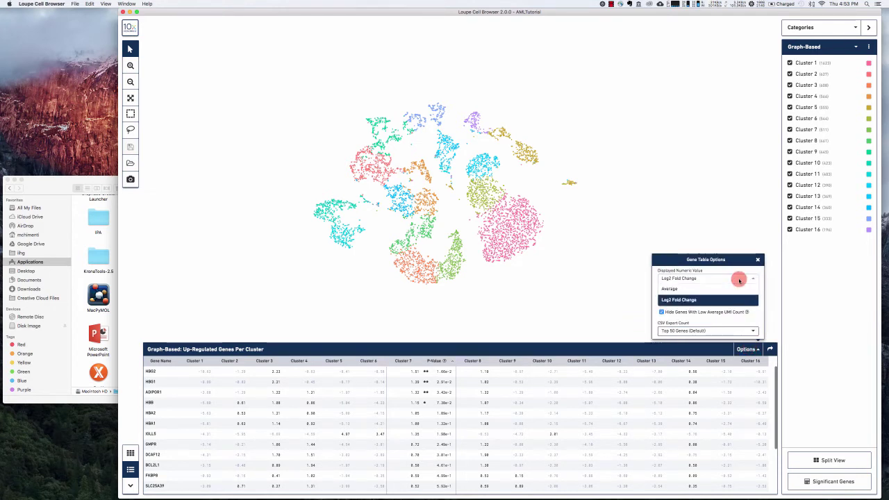
left_click(677, 279)
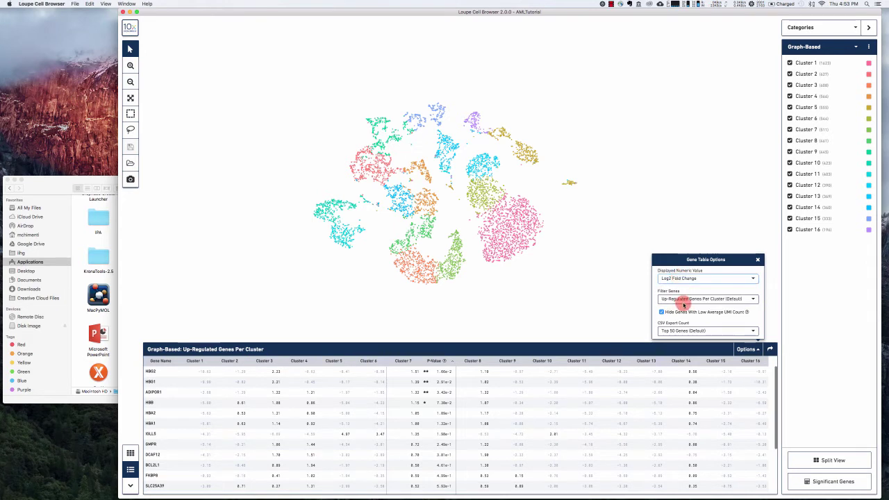
left_click(686, 299)
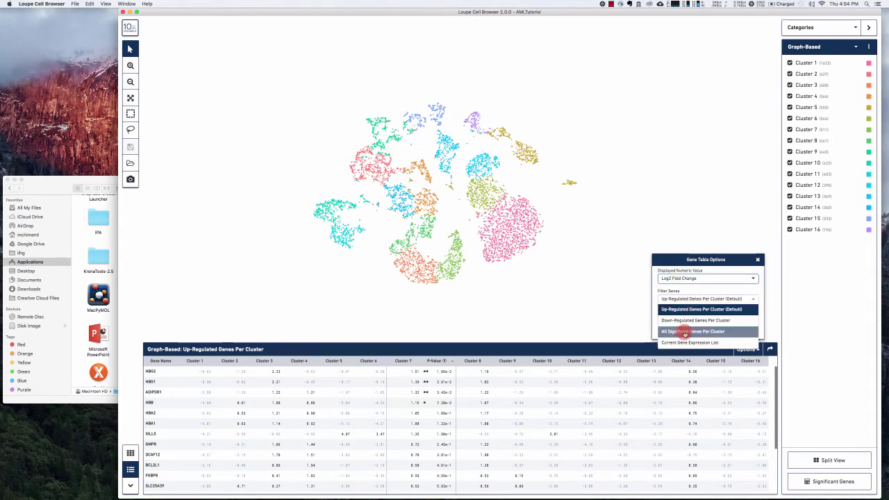
left_click(685, 309)
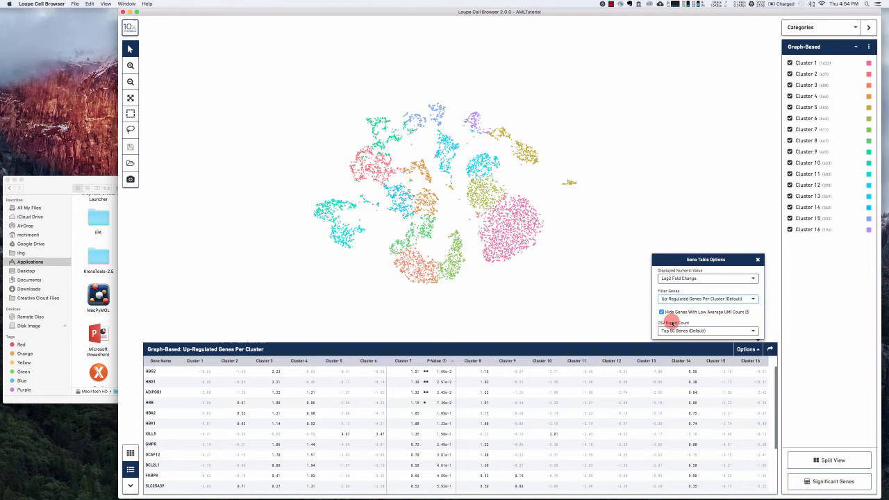
left_click(757, 260)
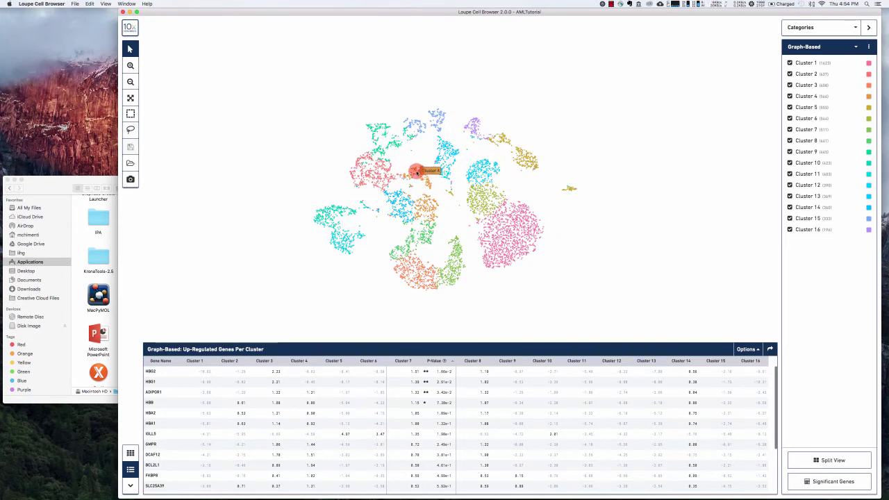
Step: Zoom in and pan the t-SNE plot, autoscale it, then scroll-zoom so clusters fill the area
left_click(130, 66)
left_click_drag(308, 173, 348, 99)
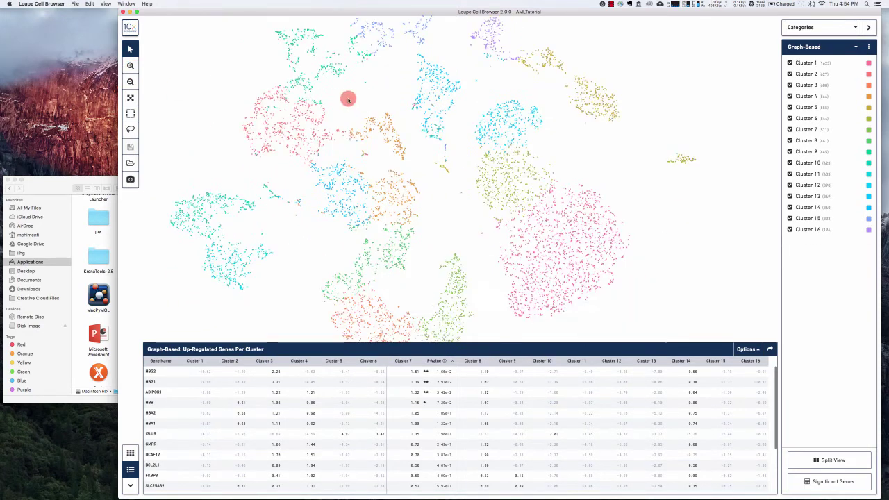
left_click(131, 99)
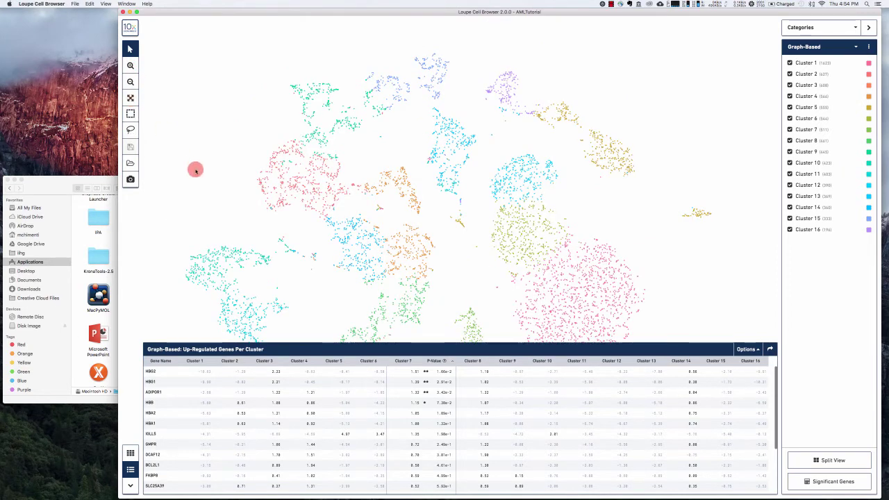
scroll(243, 164, "down", 5)
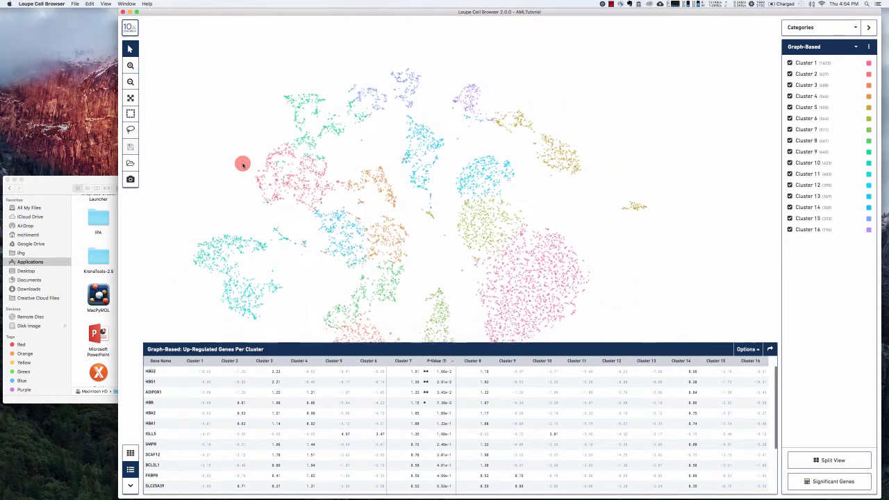
scroll(242, 163, "down", 5)
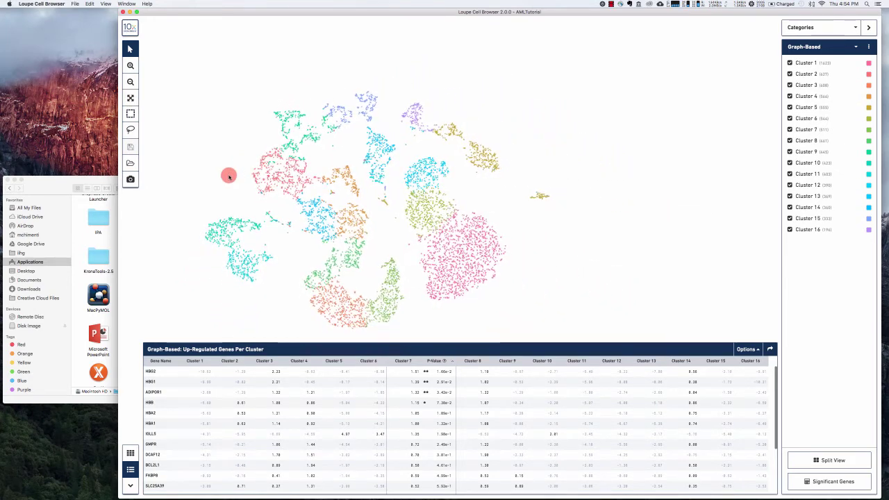
scroll(234, 178, "up", 6)
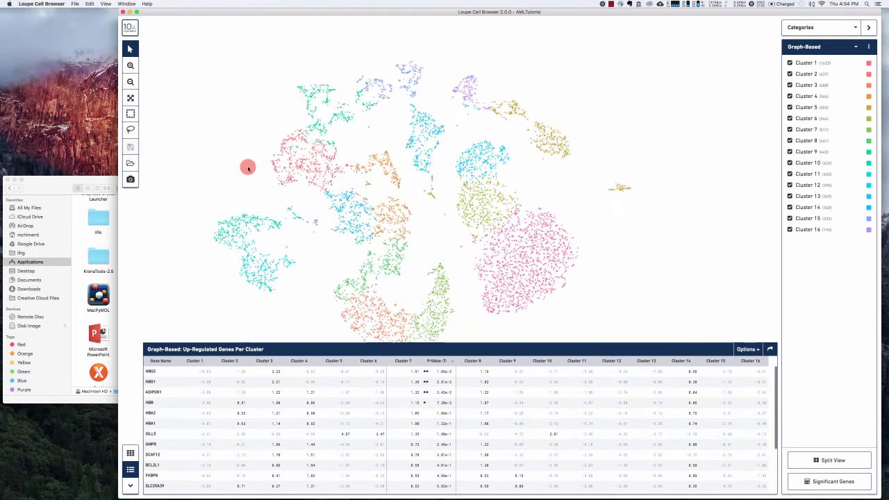
scroll(248, 167, "up", 6)
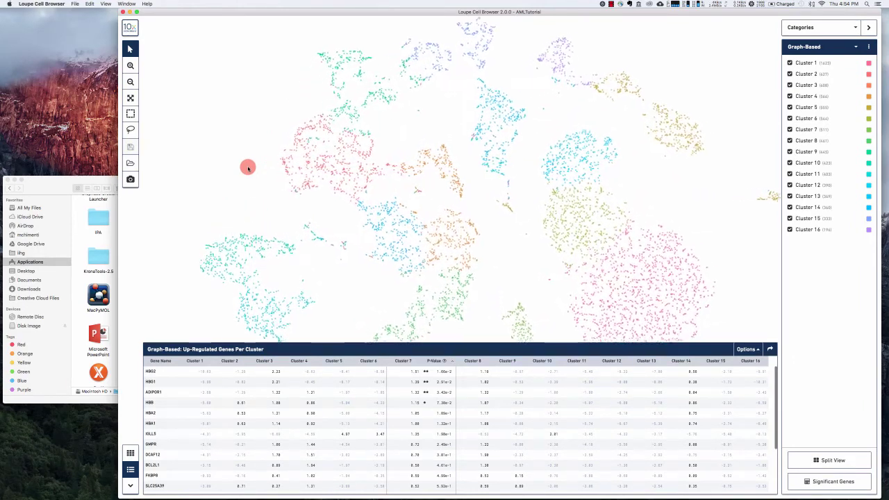
scroll(264, 164, "up", 3)
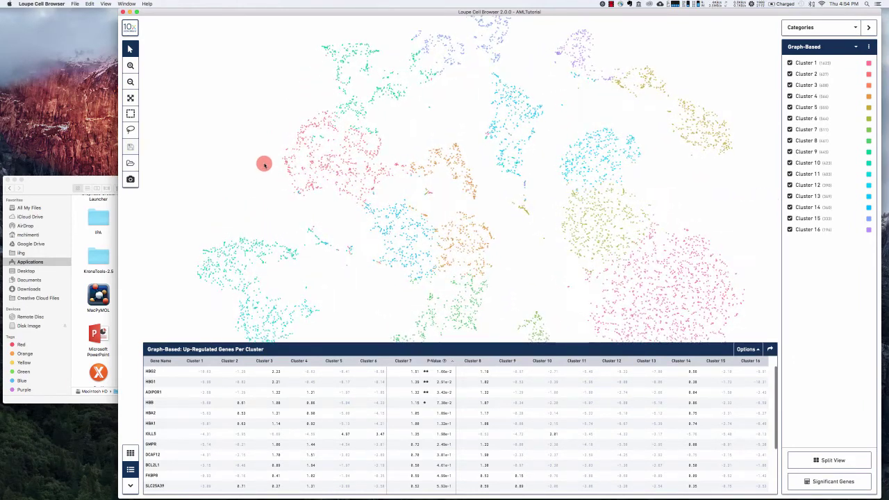
left_click(130, 130)
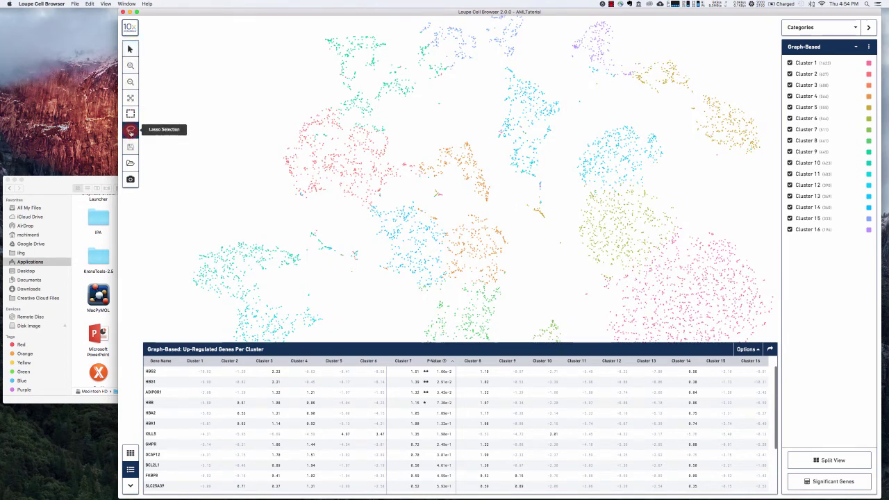
mouse_move(300, 229)
left_mouse_down()
mouse_move(306, 257)
mouse_move(365, 269)
mouse_move(366, 245)
mouse_move(303, 220)
left_mouse_up()
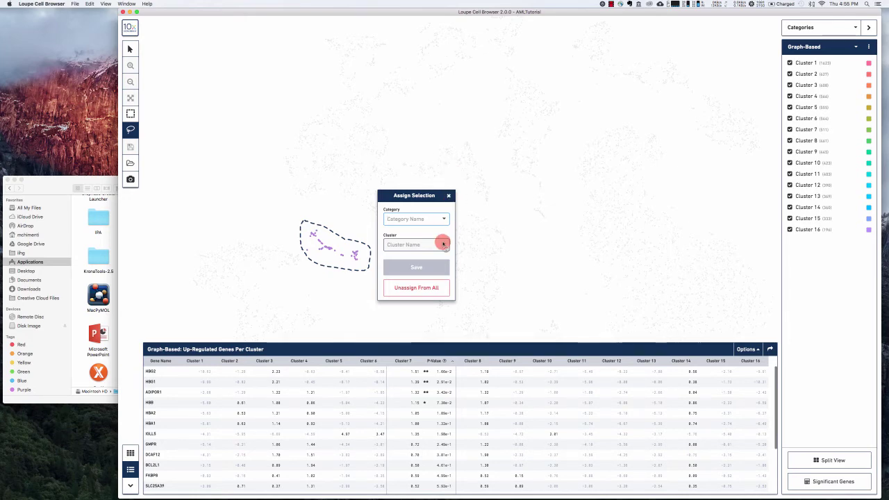
left_click(450, 196)
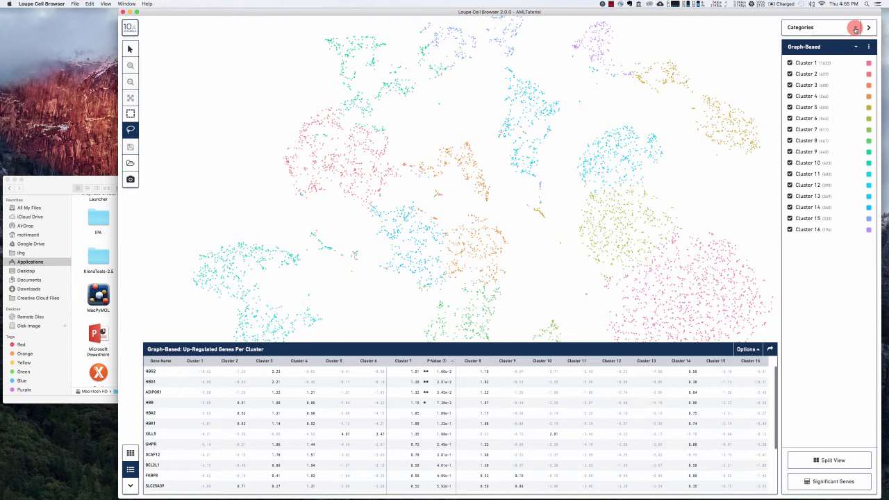
Step: Toggle Cluster 8 off and on, then colour the plot by Gene Expression
left_click(790, 140)
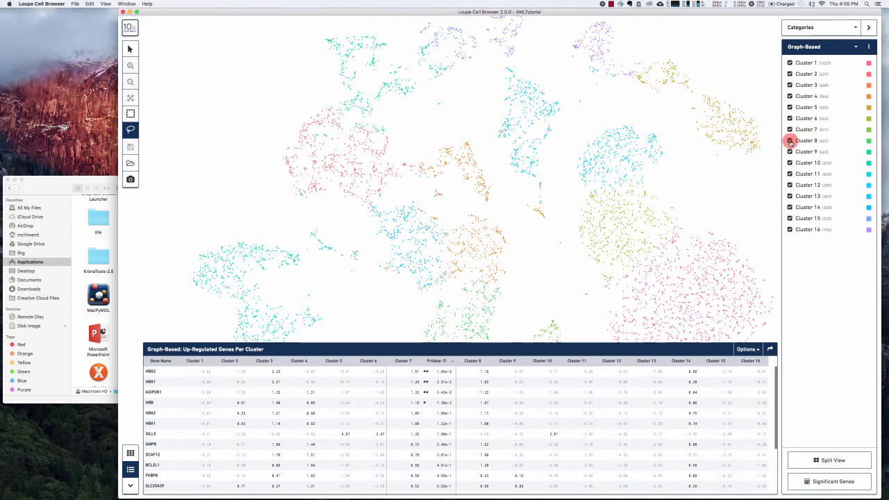
left_click(790, 140)
left_click(853, 27)
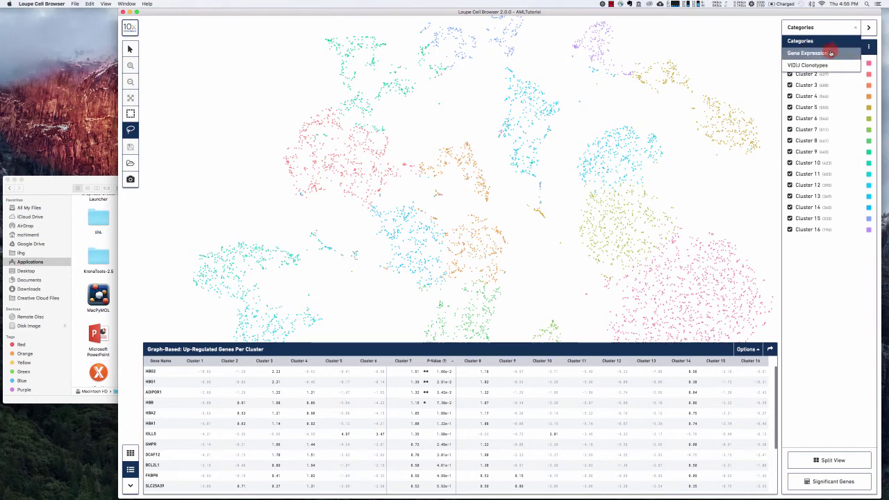
left_click(831, 53)
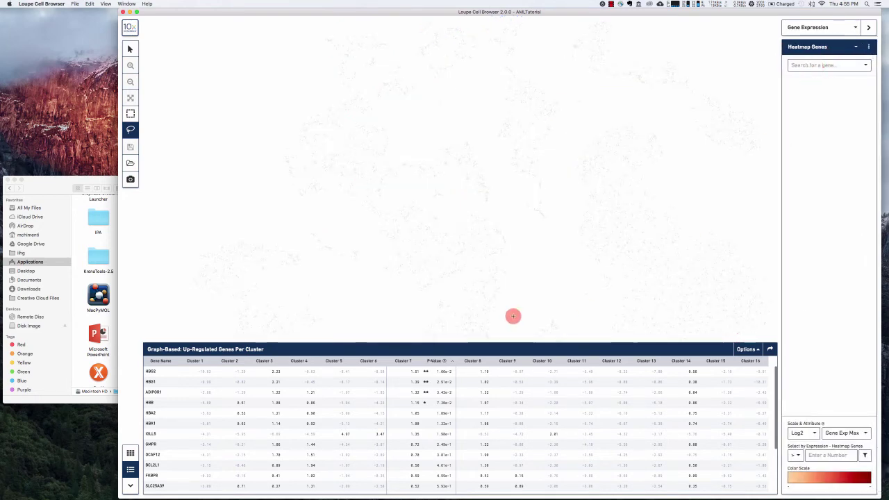
Step: Rank the gene table by Cluster 1 and colour cells by LCK expression
left_click(195, 361)
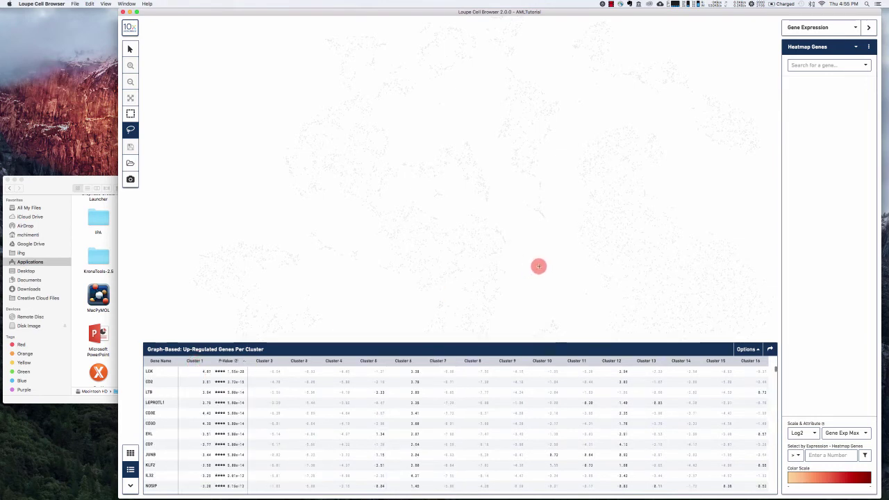
left_click(814, 65)
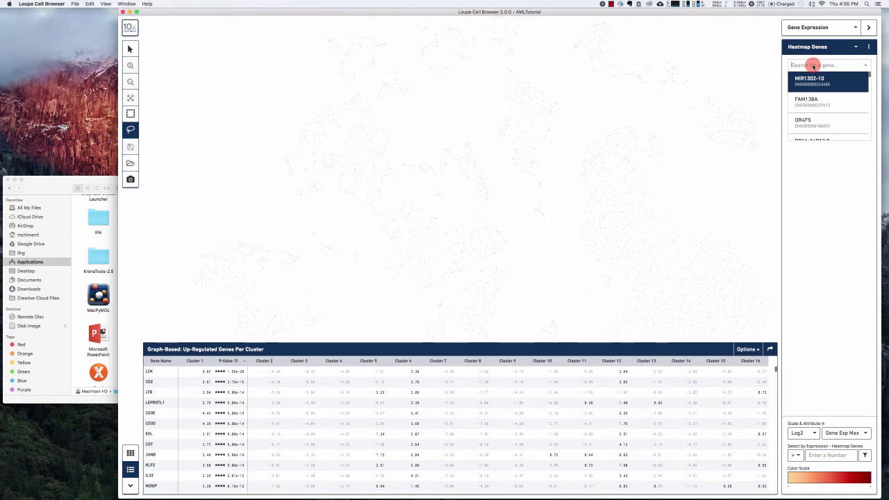
type("LCK")
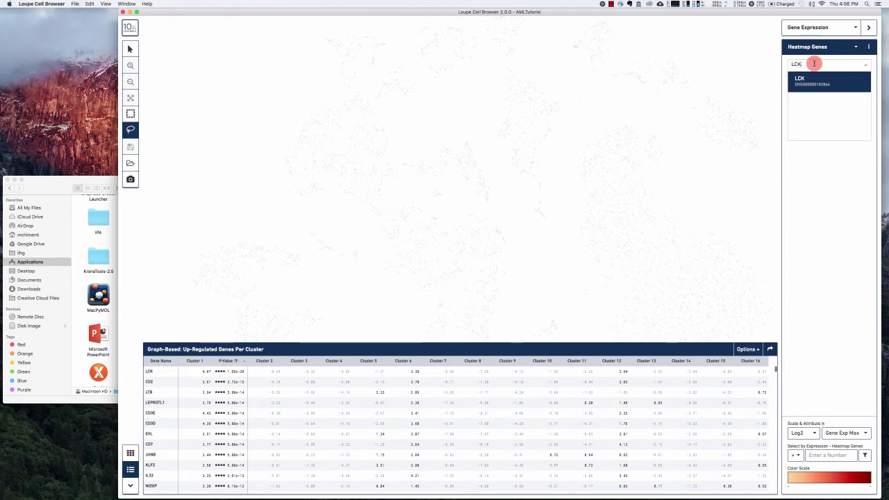
key("Return")
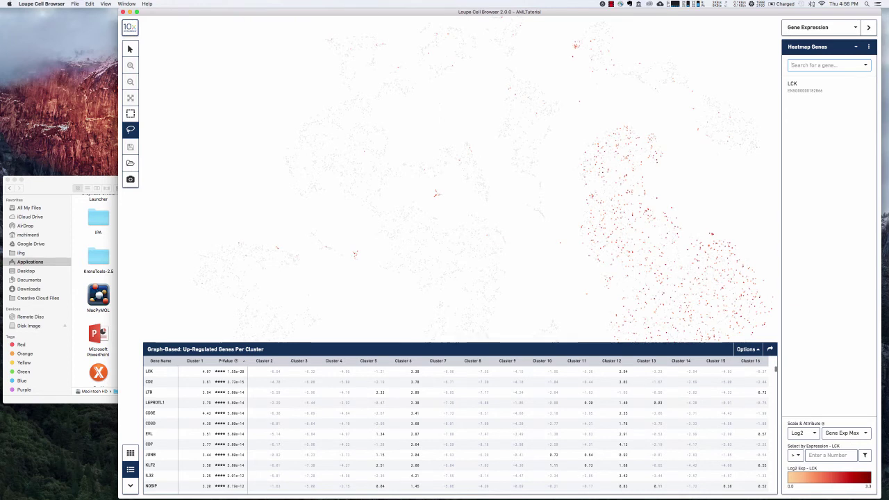
Step: Zoom out, pan, and zoom back in to reposition the t-SNE plot
left_click(130, 81)
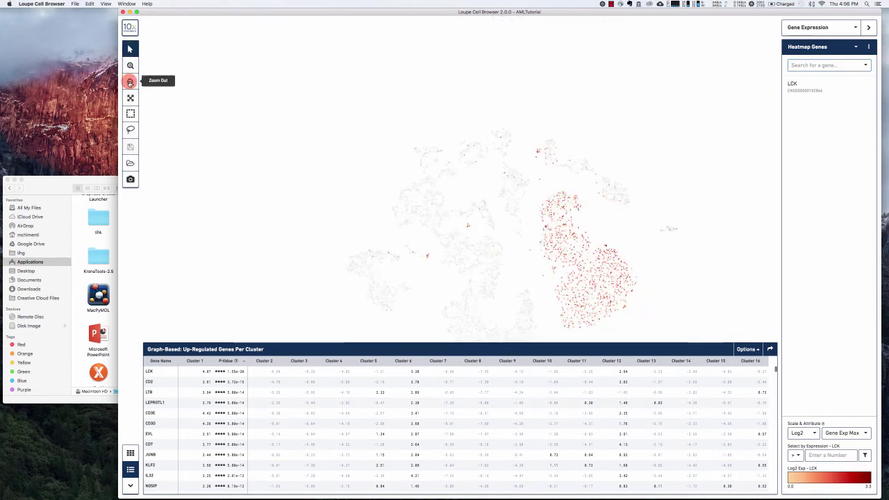
left_click(130, 81)
left_click_drag(414, 202, 334, 137)
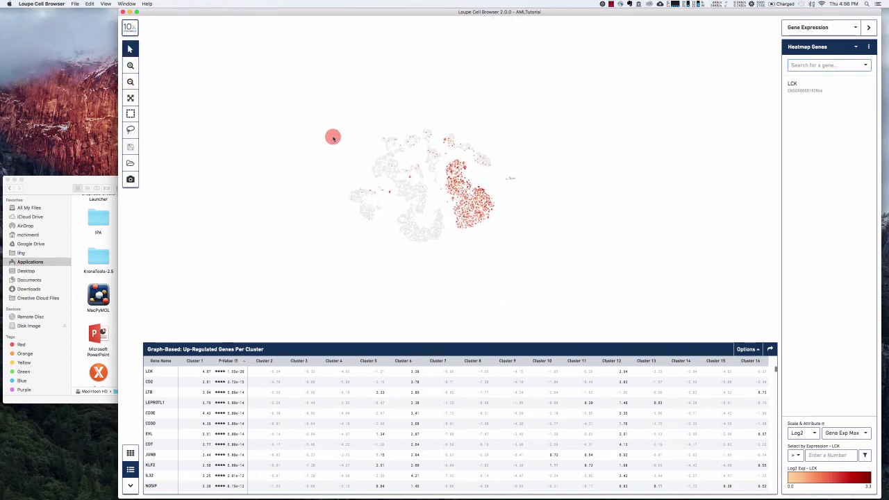
left_click(130, 66)
left_click_drag(223, 90, 307, 173)
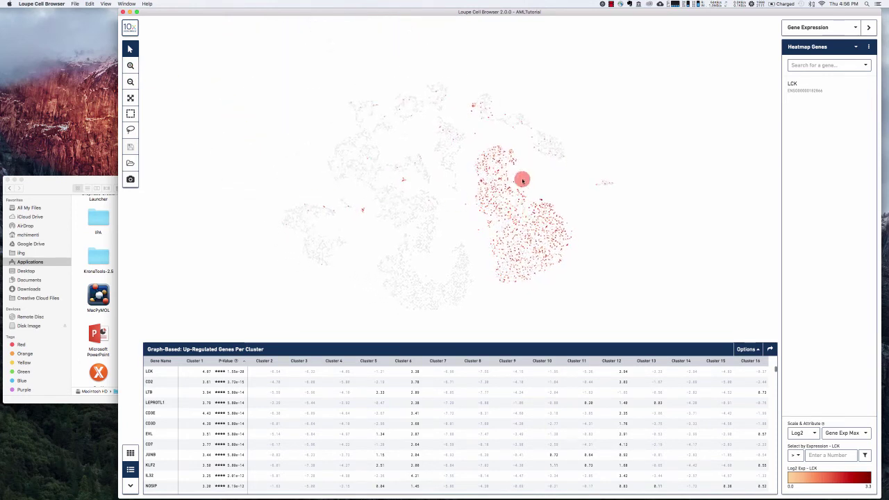
Step: Switch colouring between Graph-Based clusters and gene expression, ending on cluster colours
left_click(832, 28)
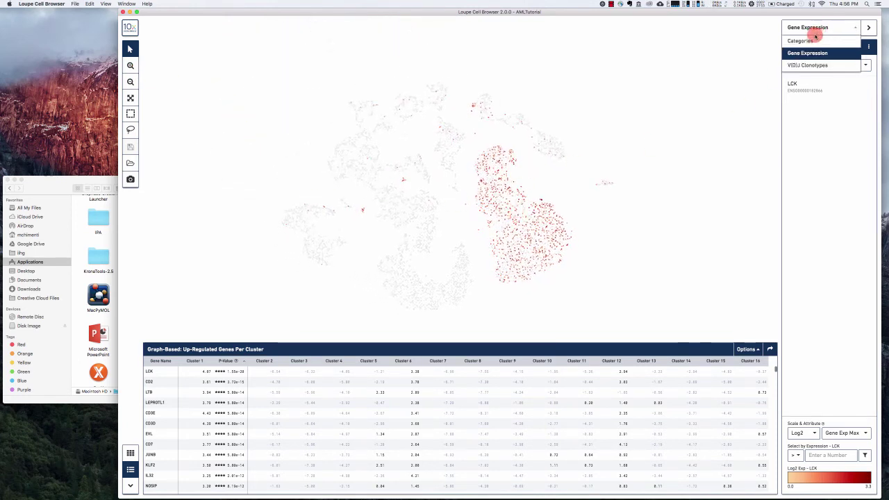
left_click(812, 42)
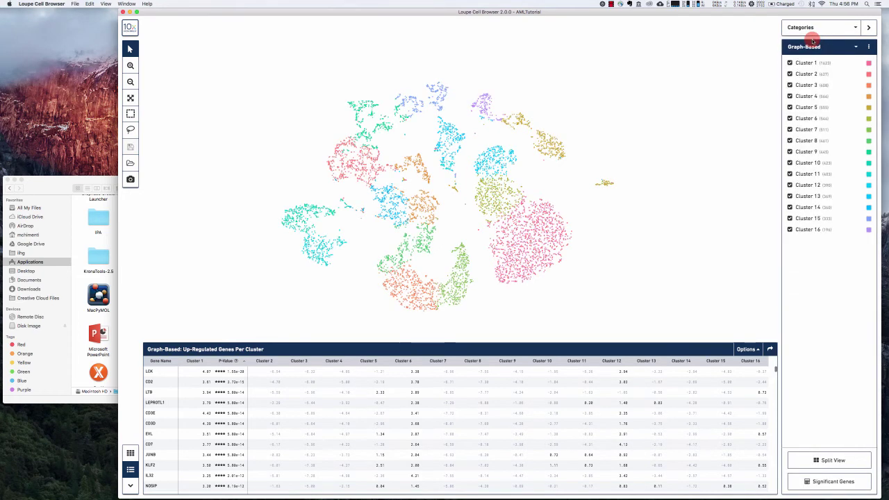
left_click(789, 63)
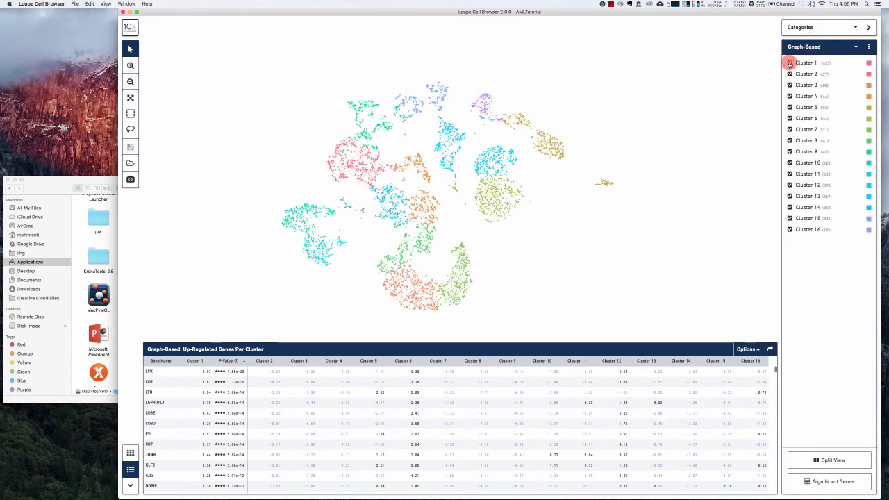
left_click(790, 63)
left_click(833, 29)
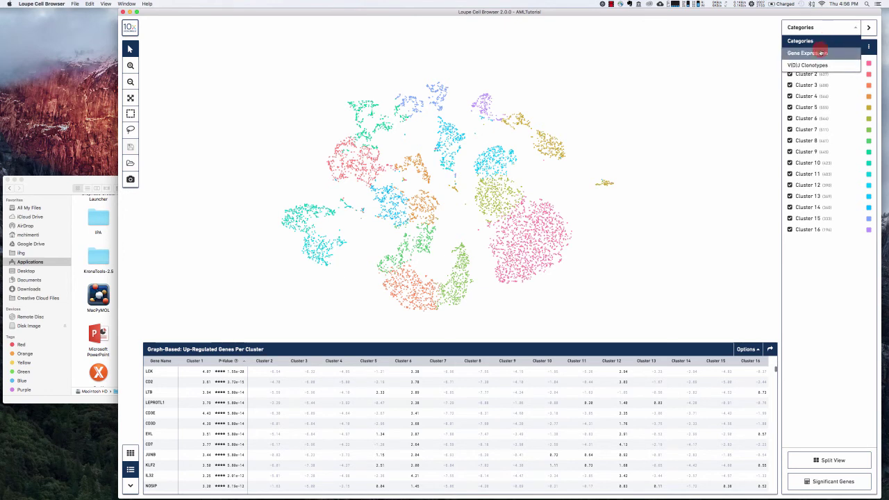
left_click(813, 52)
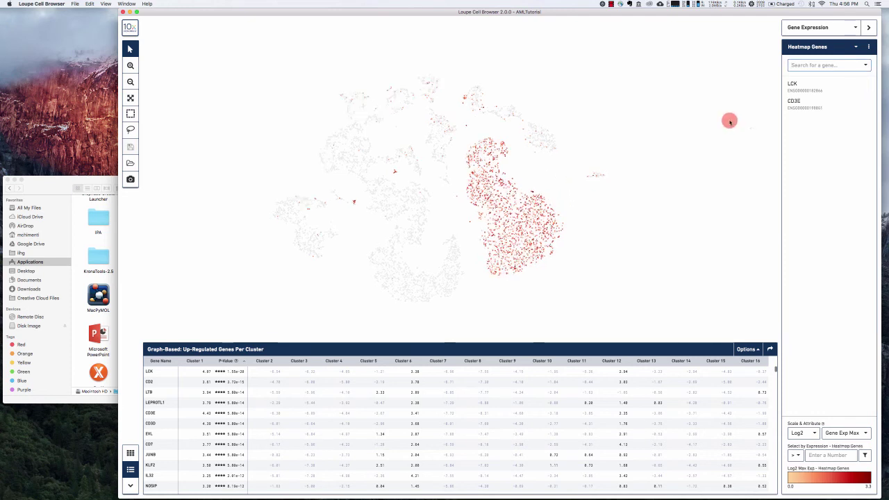
left_click(802, 28)
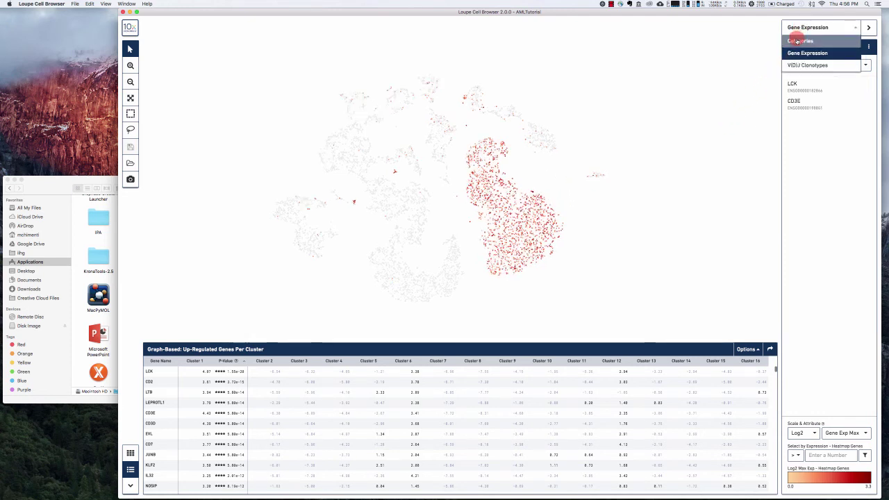
left_click(800, 40)
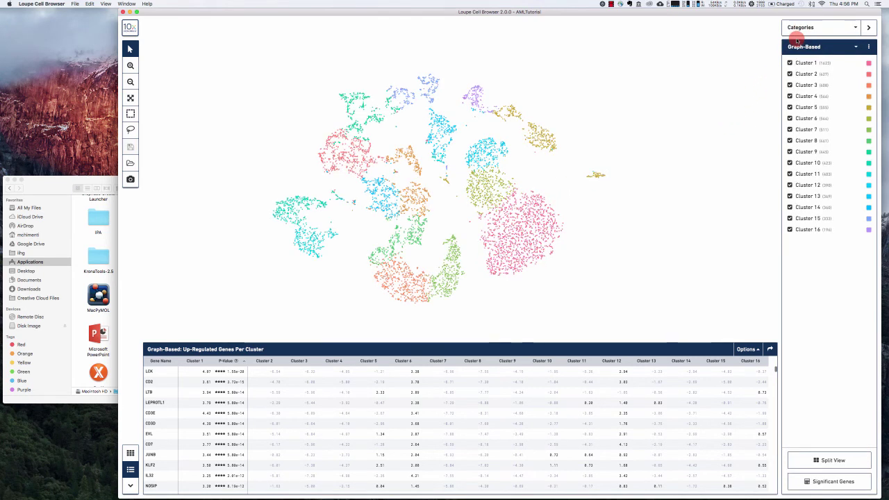
Step: Split the t-SNE into per-cluster panels, reposition the grid, and colour by LCK/CD3E expression
left_click(821, 461)
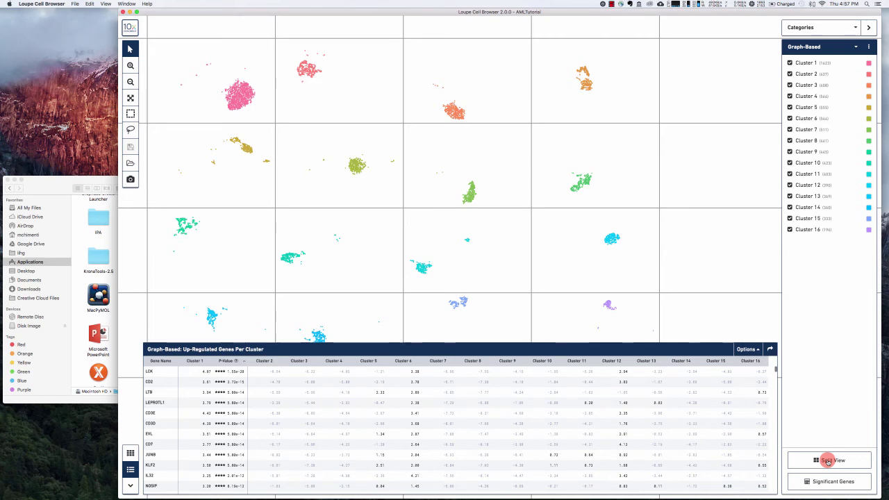
left_click_drag(471, 152, 498, 141)
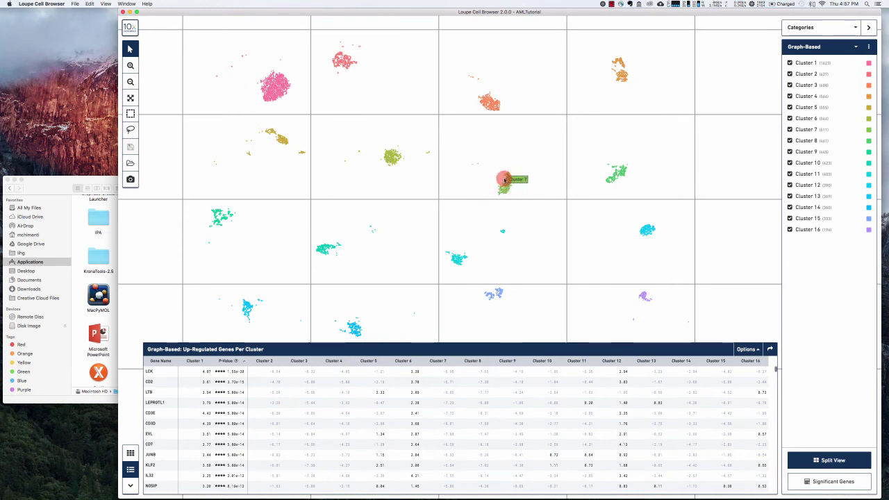
left_click_drag(492, 137, 482, 134)
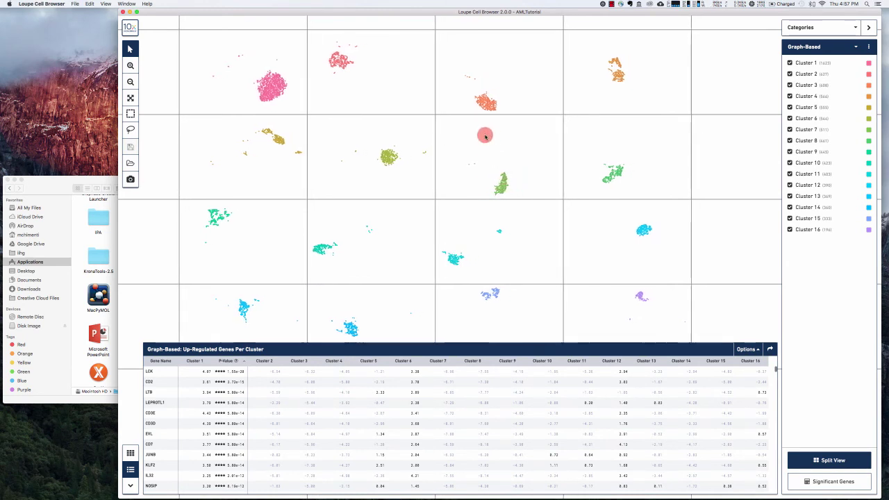
left_click(823, 26)
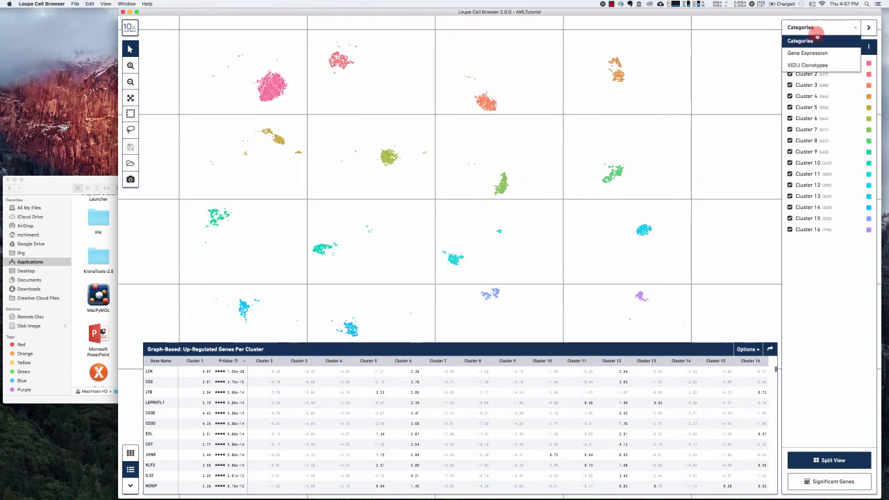
left_click(807, 53)
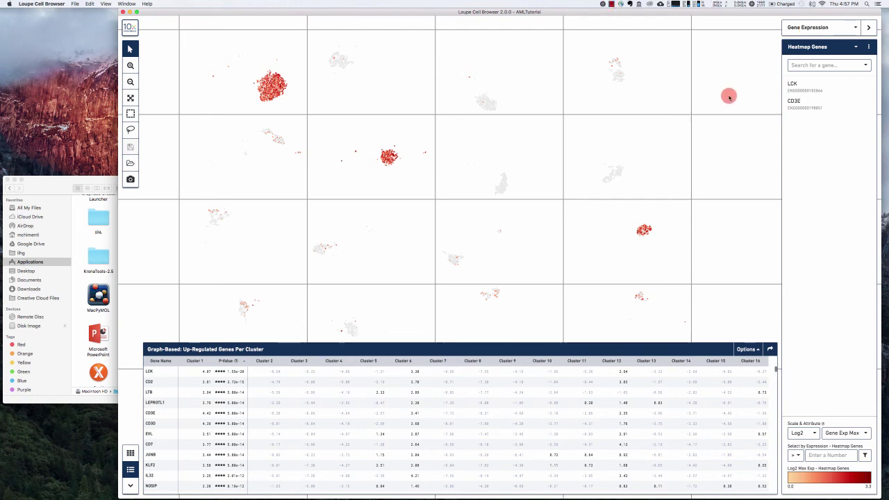
Step: Keep gene expression colouring, collapse the side panel, then zoom out and shift the per-cluster grid
left_click(818, 29)
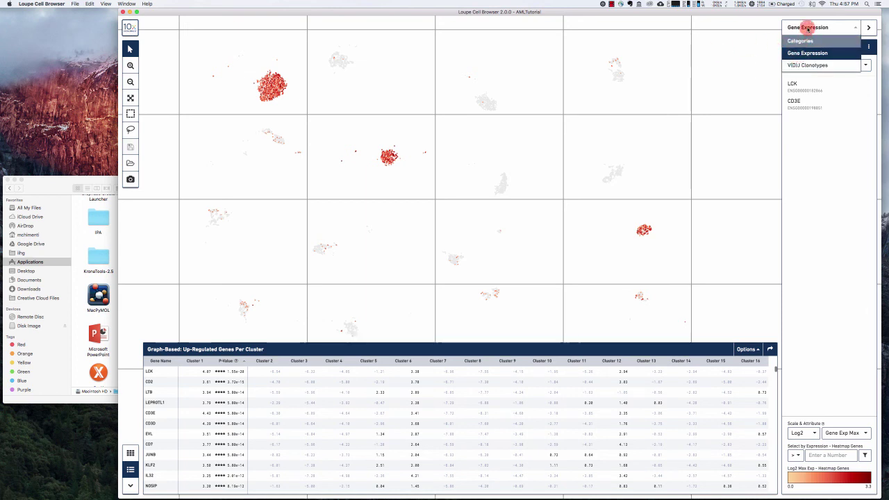
left_click(808, 27)
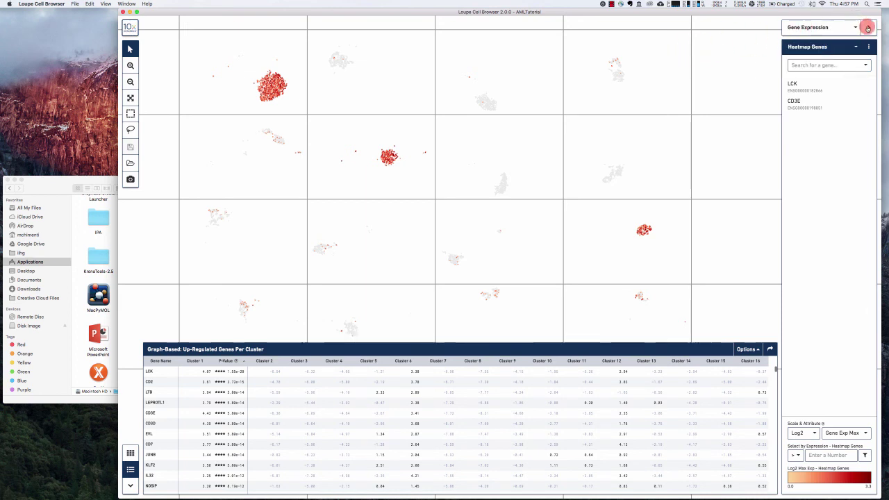
left_click(868, 27)
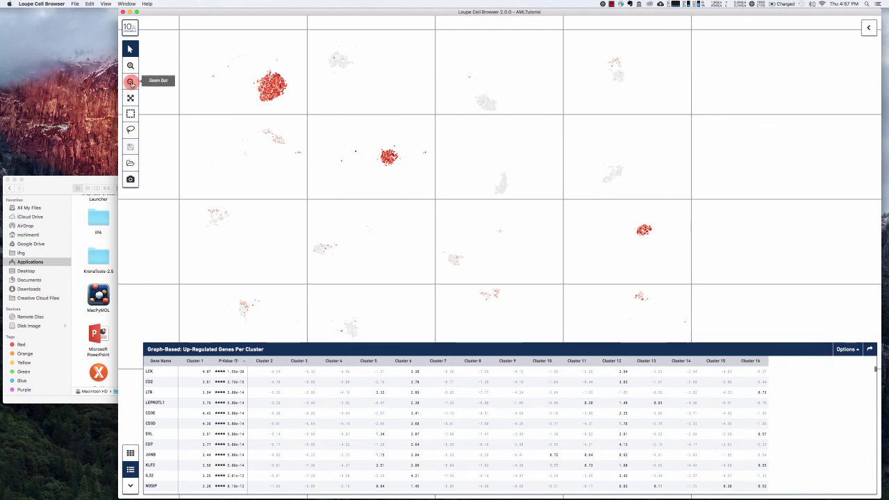
left_click(130, 82)
left_click_drag(250, 187, 256, 155)
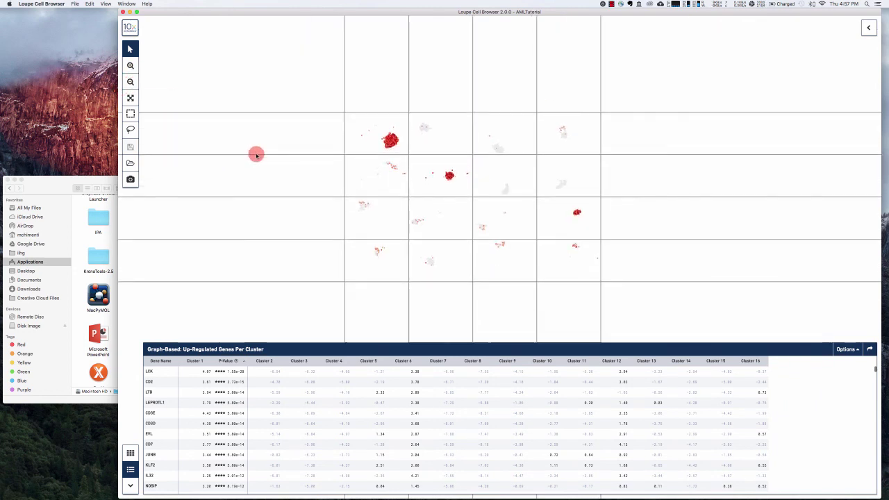
scroll(571, 131, "up", 3)
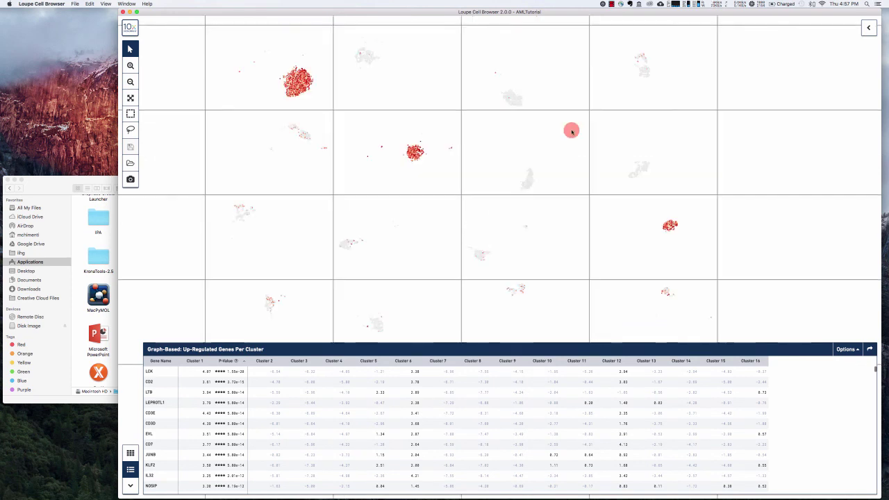